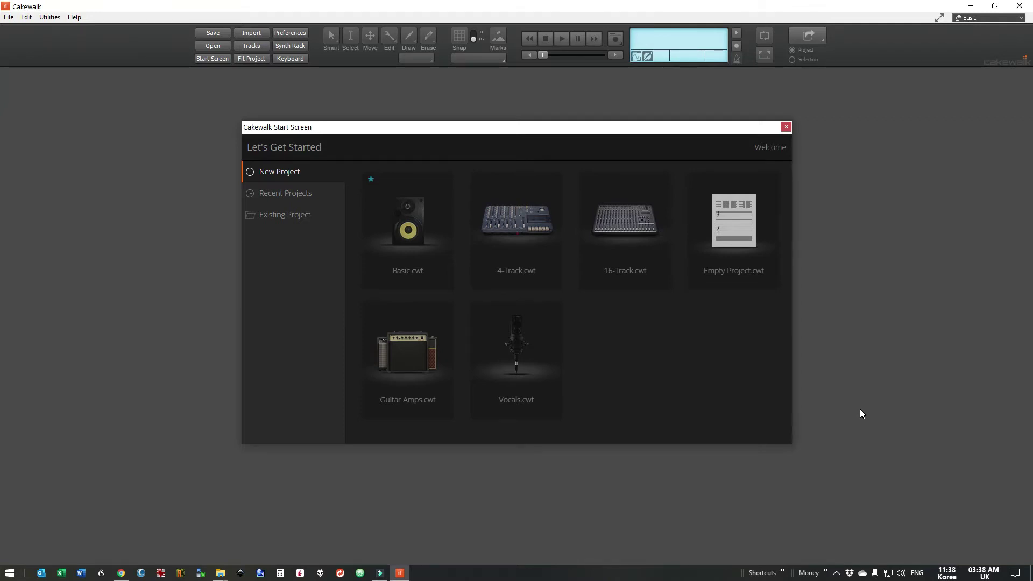
Create a new project from the Basic template and colour the Audio track olive
left_click(409, 231)
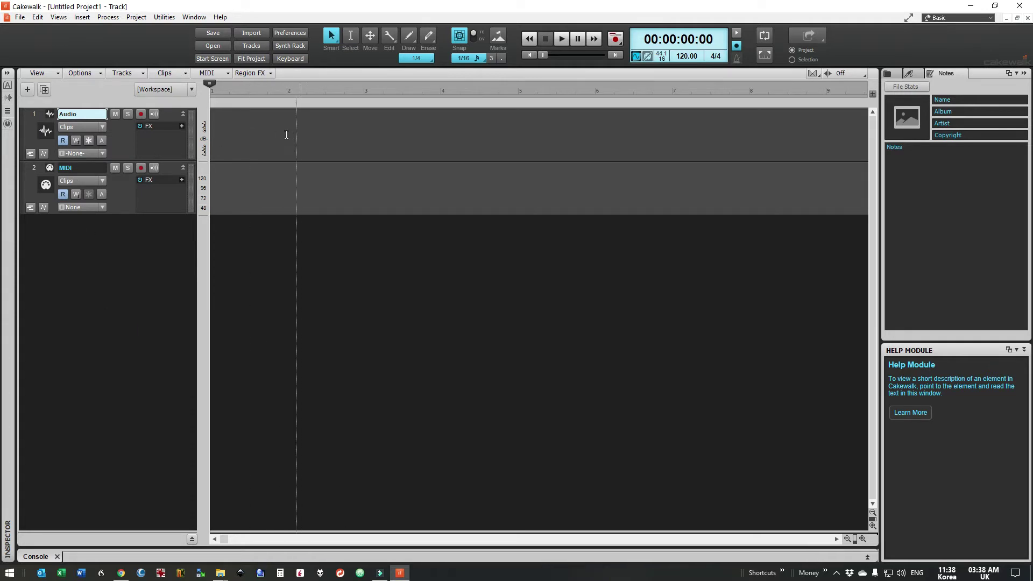
left_click(21, 131)
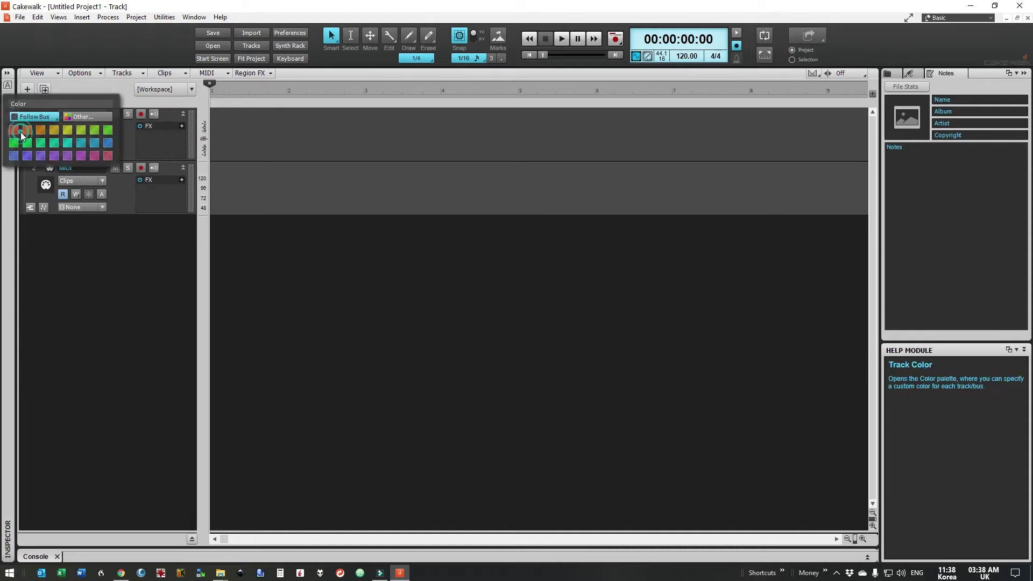
left_click(64, 127)
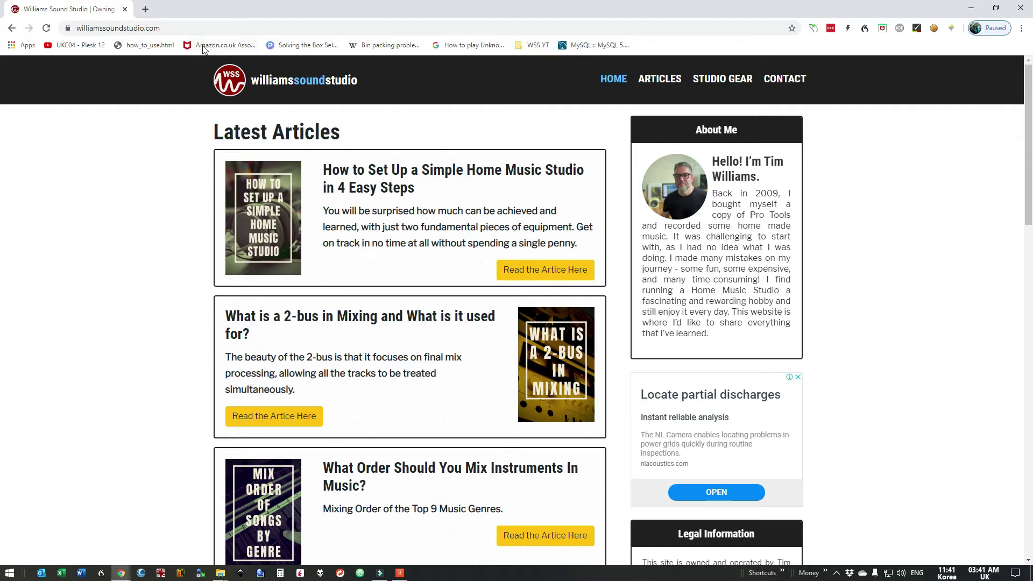
Open the simple home music studio article on williamssoundstudio.com
left_click(181, 25)
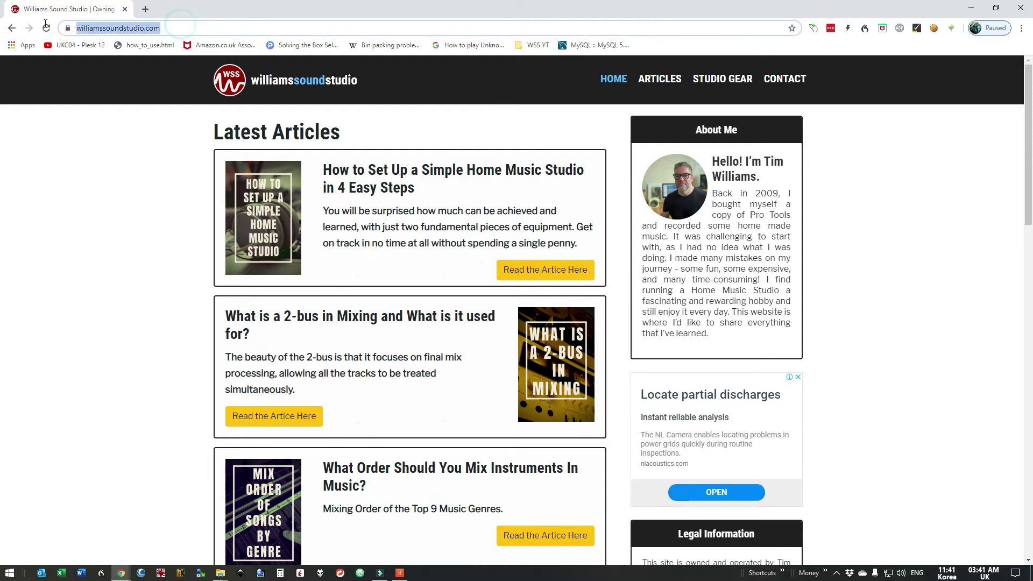
left_click(172, 27)
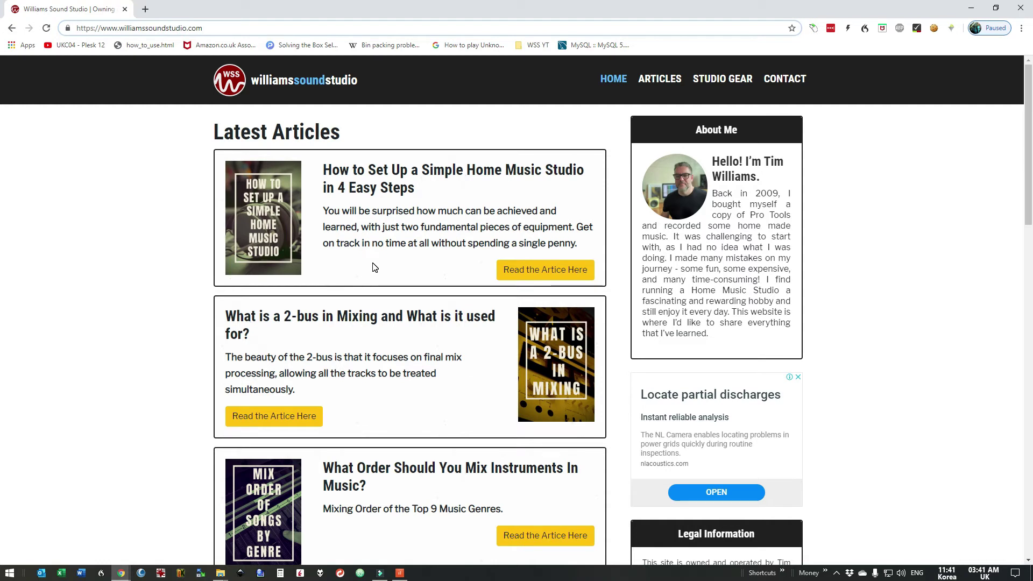
left_click(531, 273)
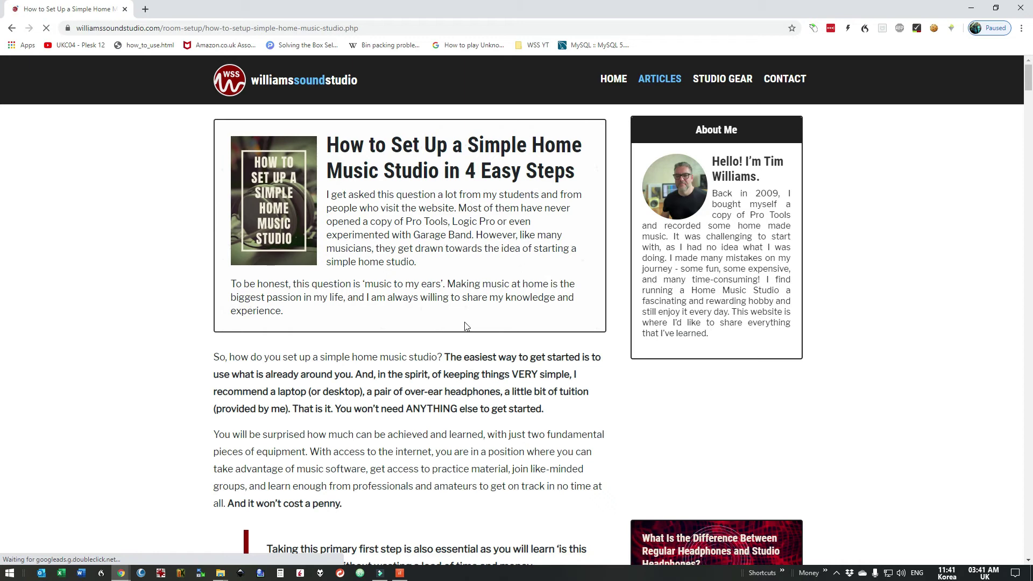
Download the guitar picking WAV from the Step 4 audio player
scroll(445, 312, "down", 10)
scroll(446, 311, "down", 20)
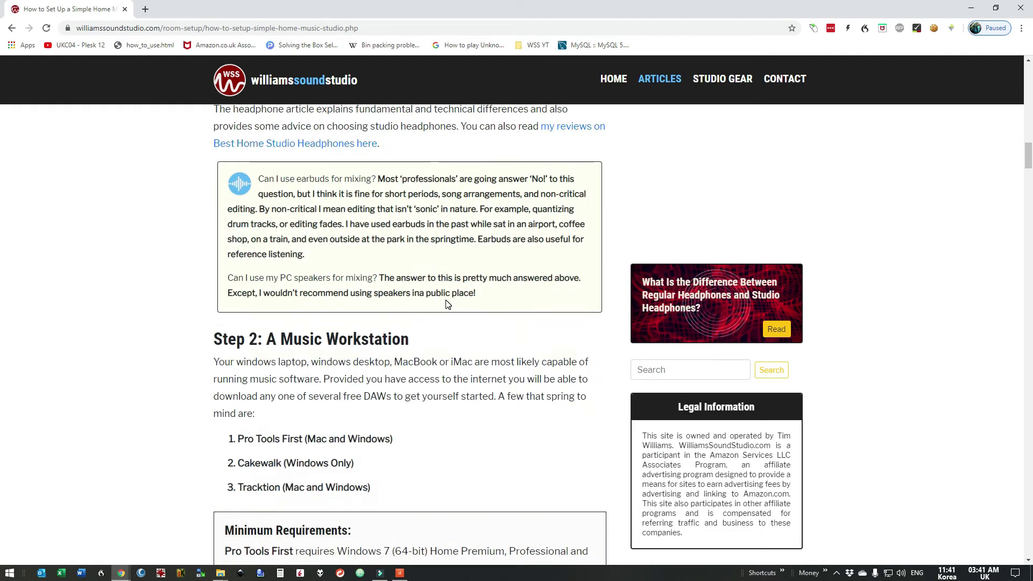
scroll(446, 300, "down", 14)
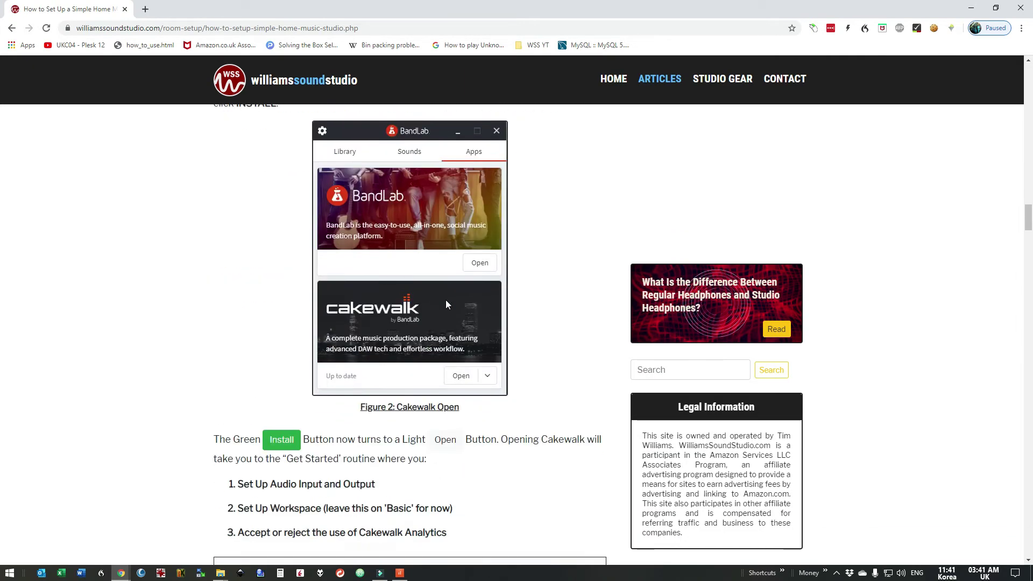
scroll(486, 312, "down", 15)
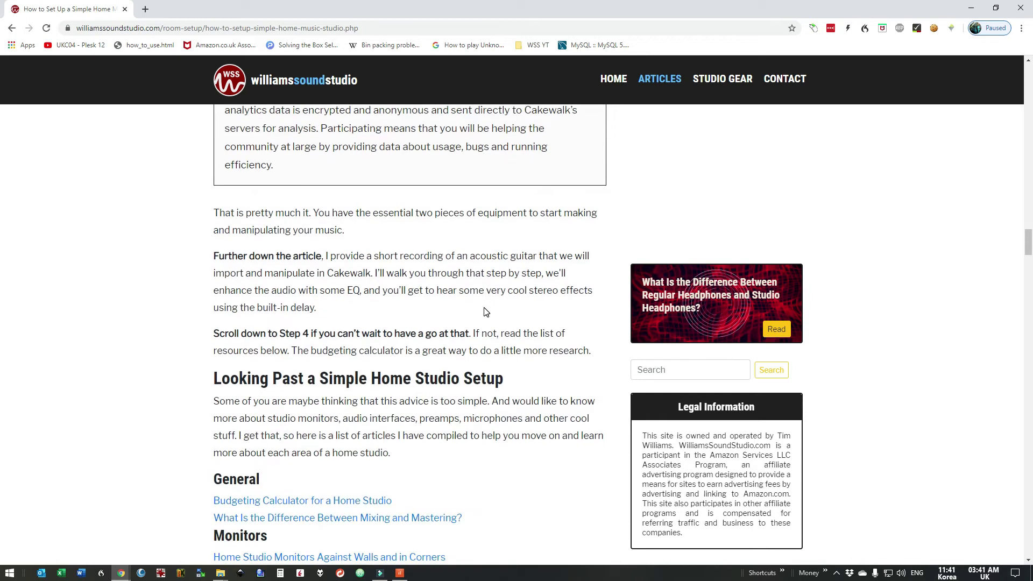
scroll(486, 313, "down", 6)
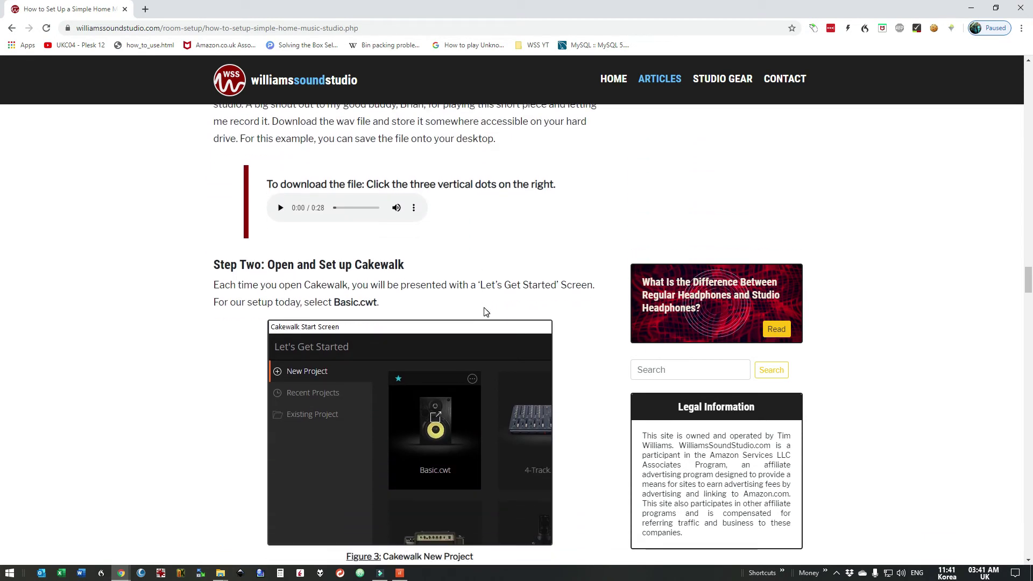
scroll(486, 312, "up", 3)
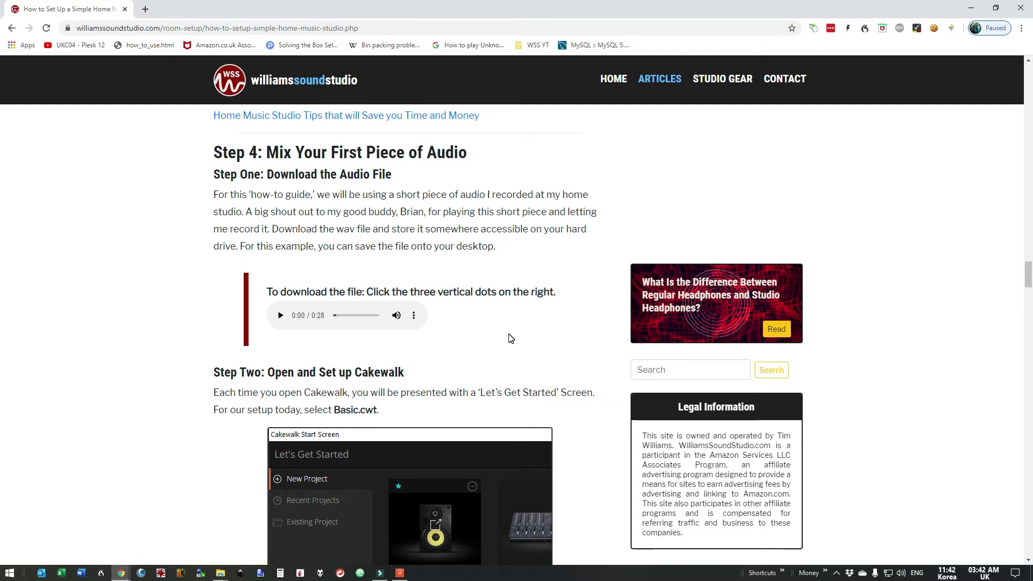
left_click(414, 317)
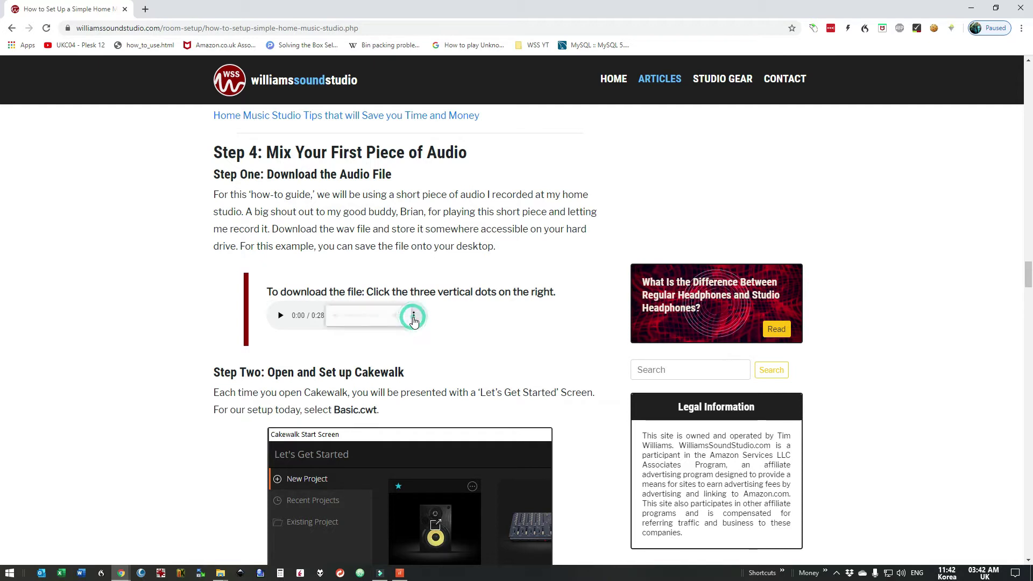
left_click(341, 315)
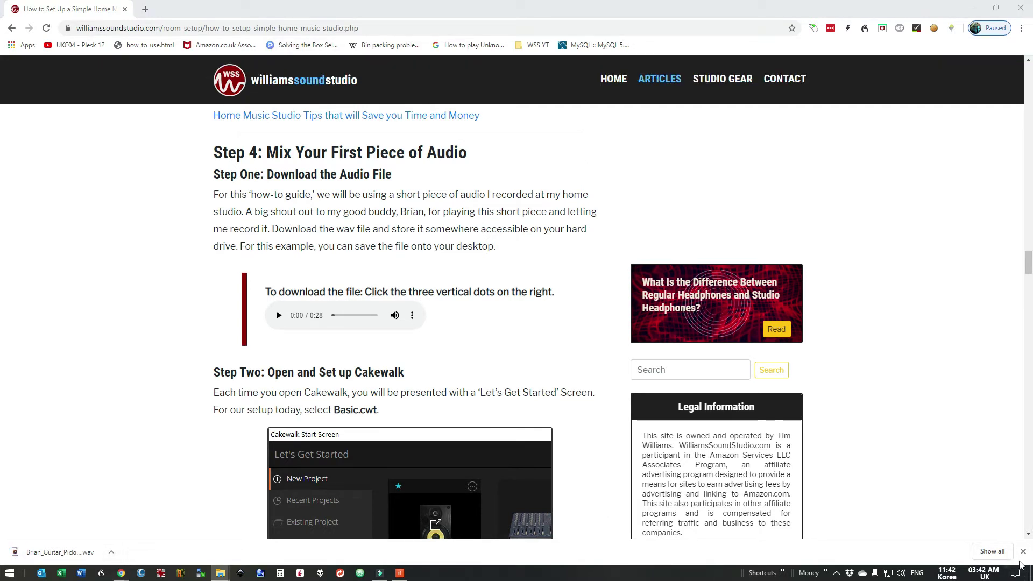
Import the guitar picking WAV from the Desktop onto the Audio track
left_click(973, 11)
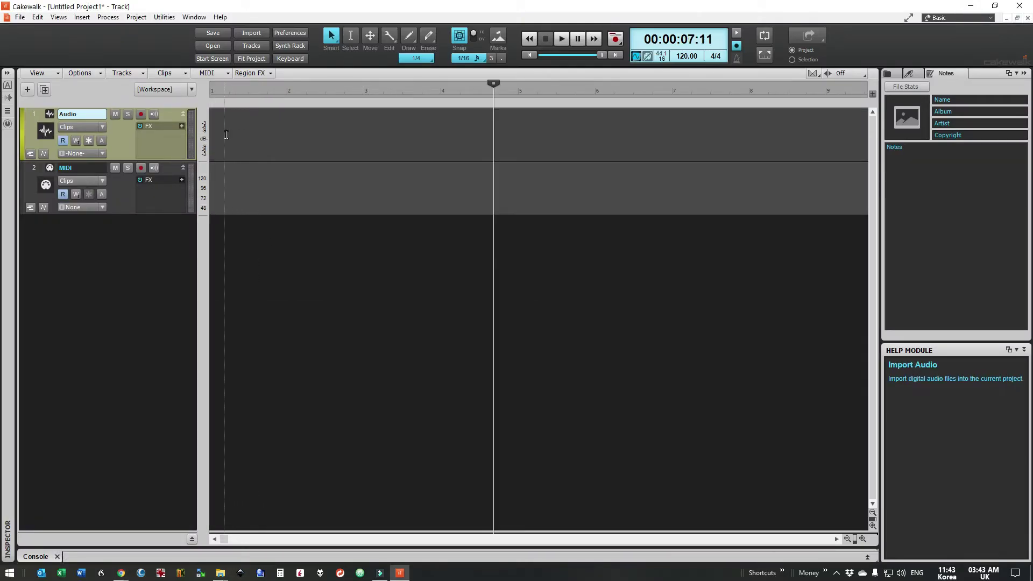
right_click(228, 131)
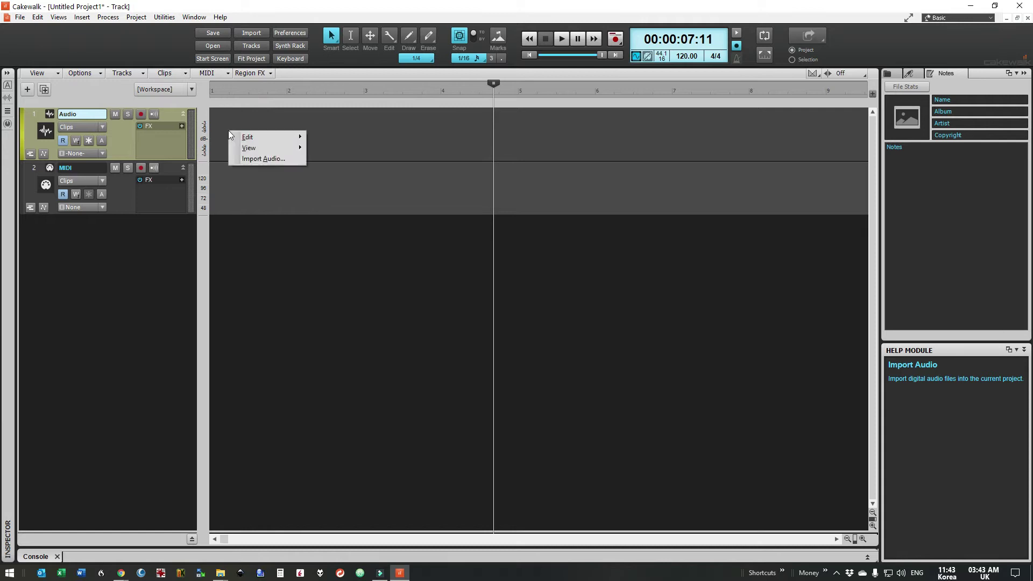
left_click(260, 158)
left_click(391, 221)
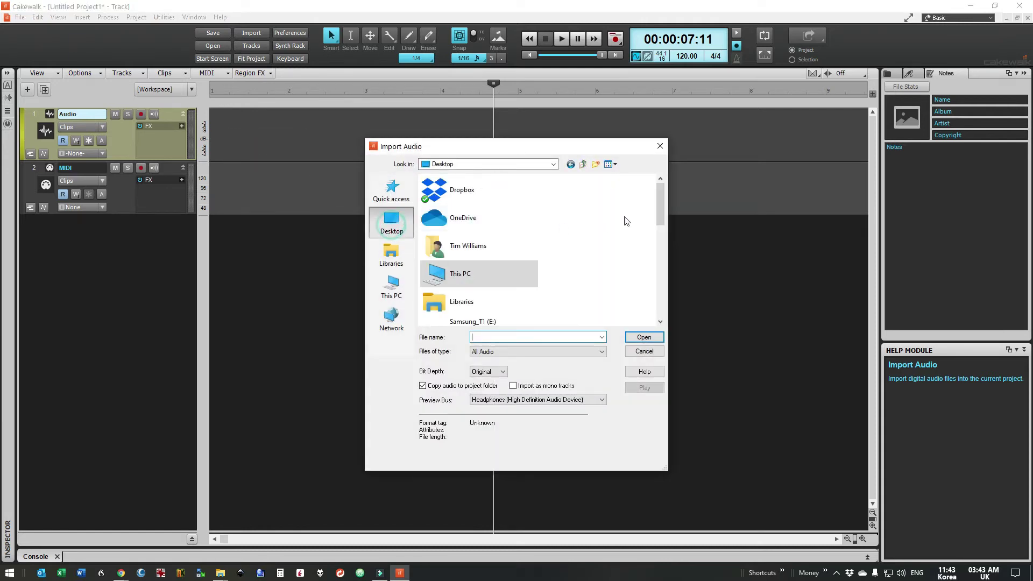
left_click_drag(658, 195, 658, 286)
left_click(445, 308)
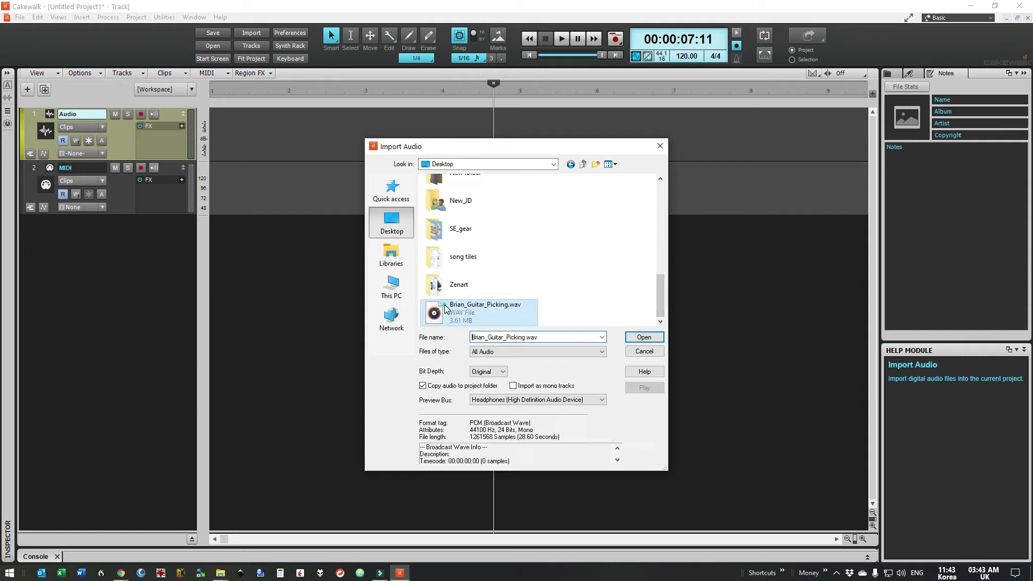
double_click(445, 309)
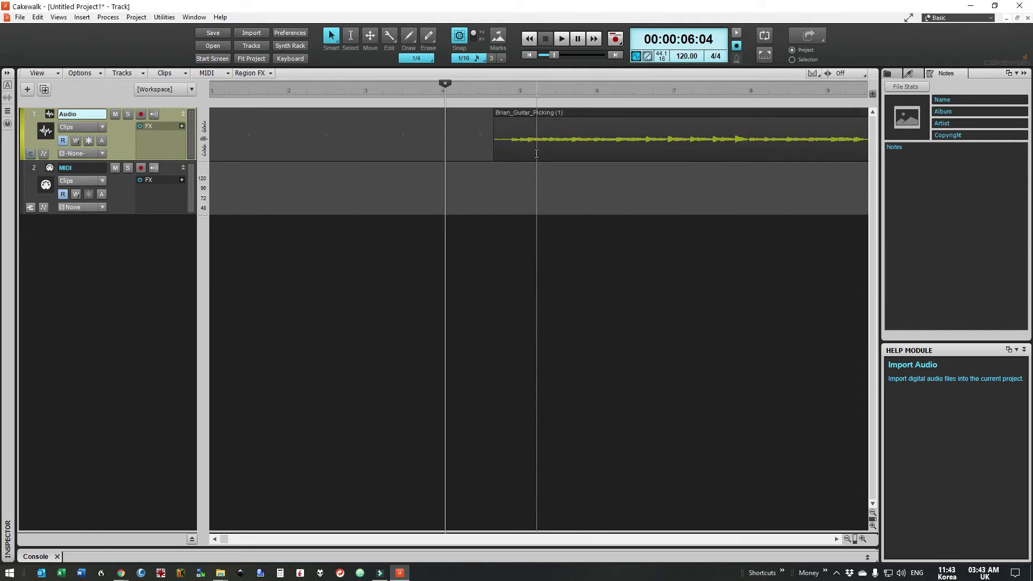
Move the guitar clip to bar 1 and play it back from the start
left_click(539, 112)
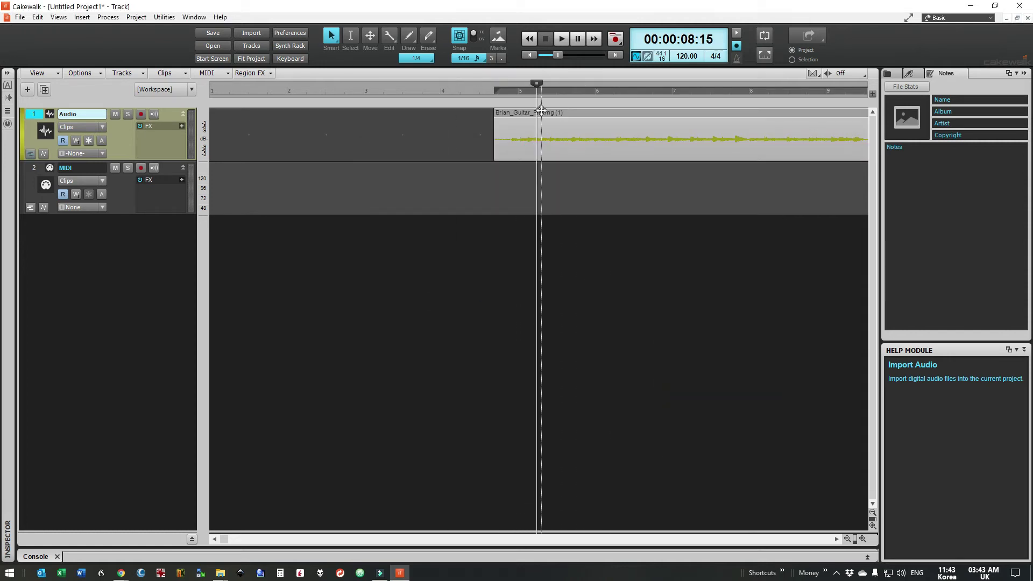
left_click_drag(544, 111, 260, 113)
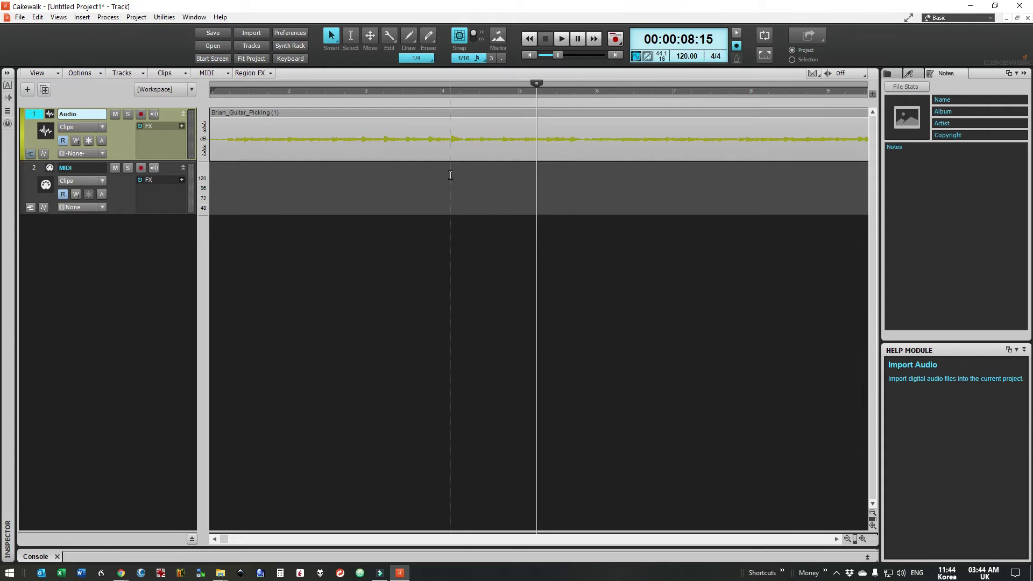
left_click(210, 85)
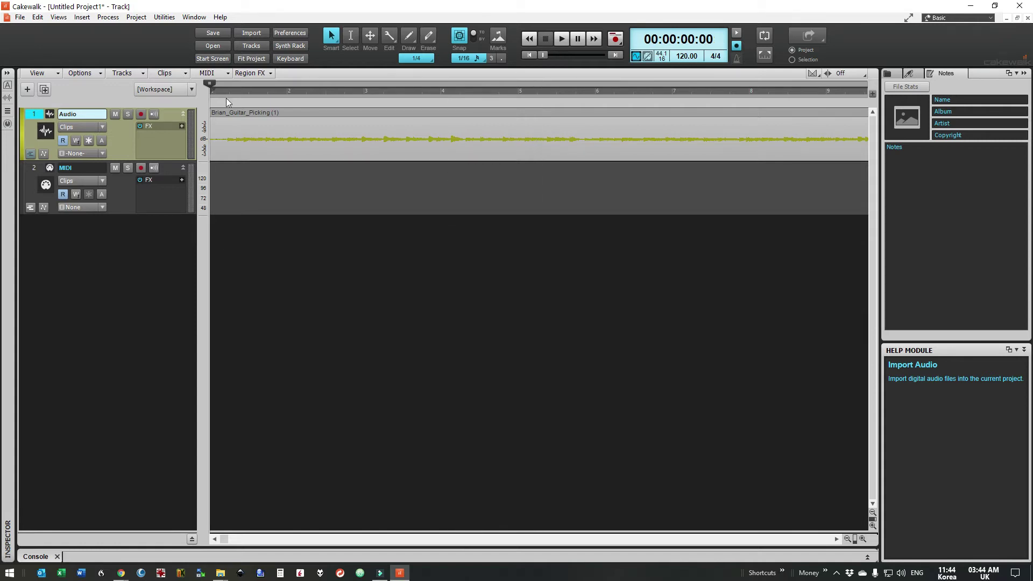
left_click(562, 37)
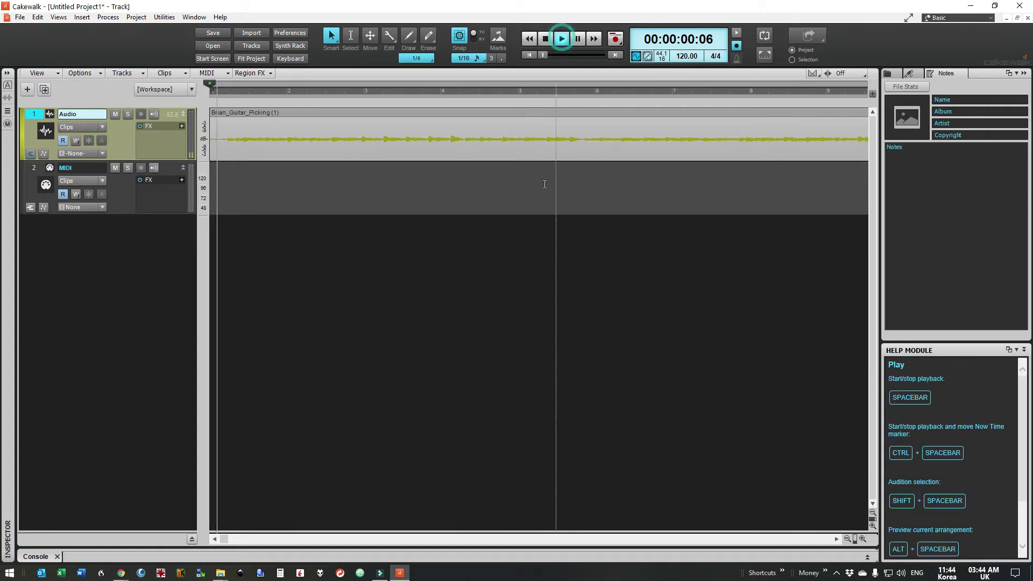
left_click(546, 39)
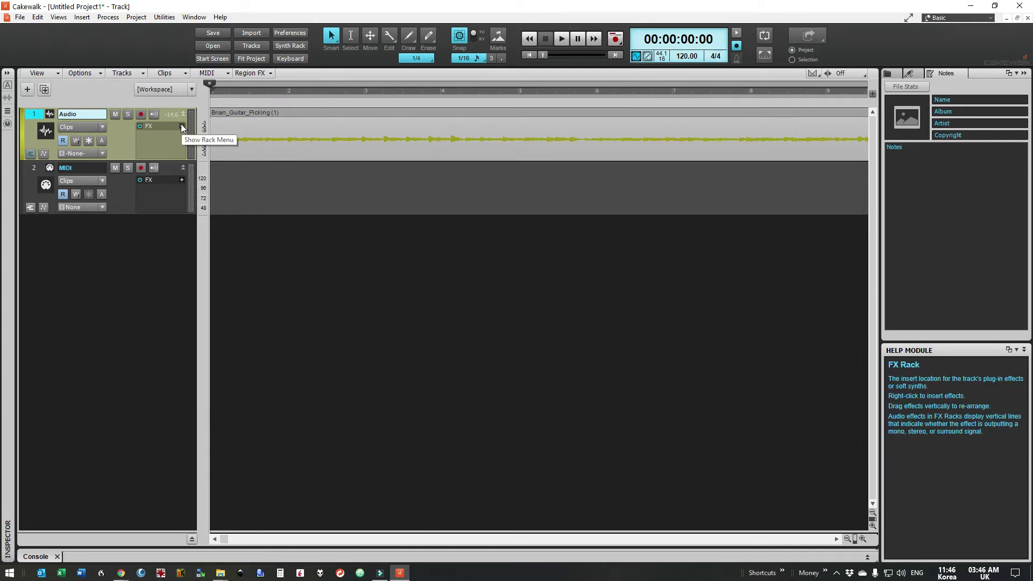
Insert a Sonitus Equalizer on the Audio track and disable bands 2, 3, 4 and 6
left_click(181, 127)
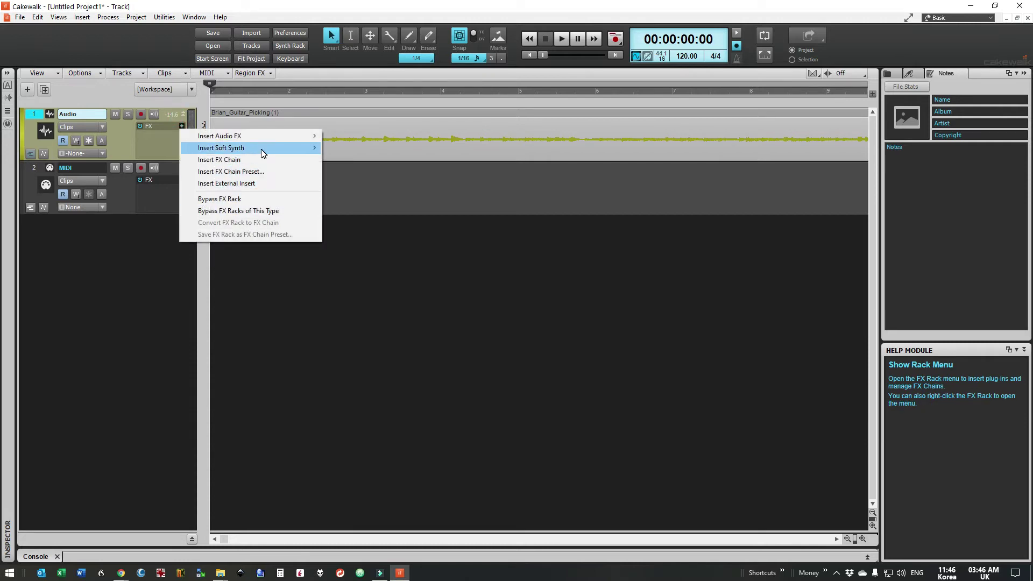
mouse_move(263, 154)
mouse_move(280, 136)
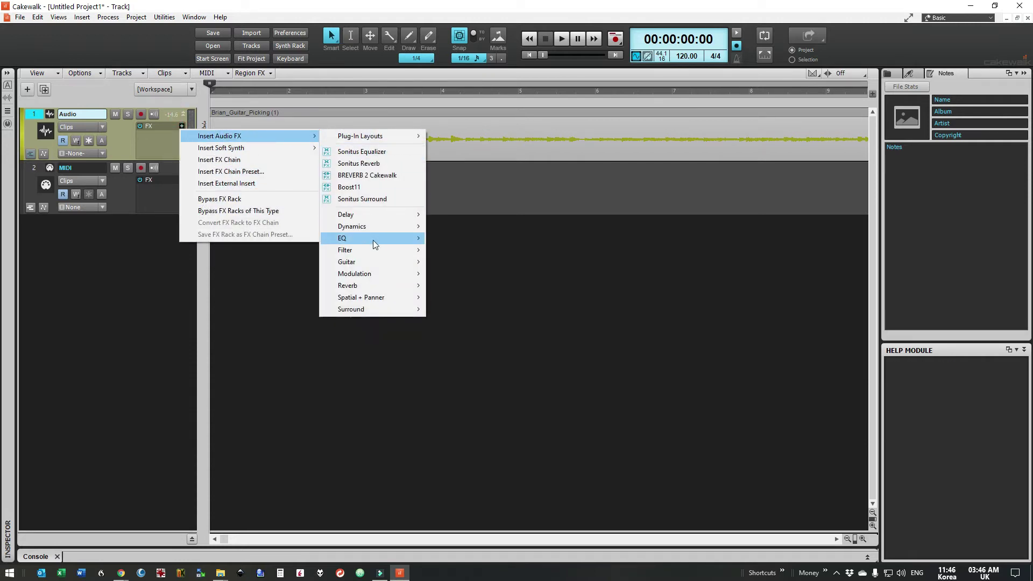
mouse_move(385, 240)
left_click(487, 240)
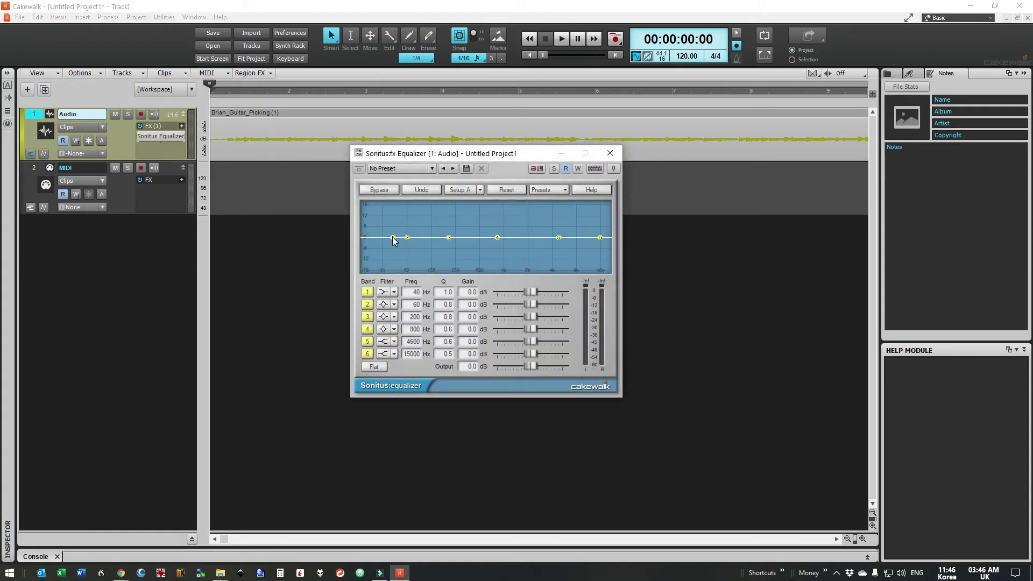
left_click(368, 304)
left_click(367, 317)
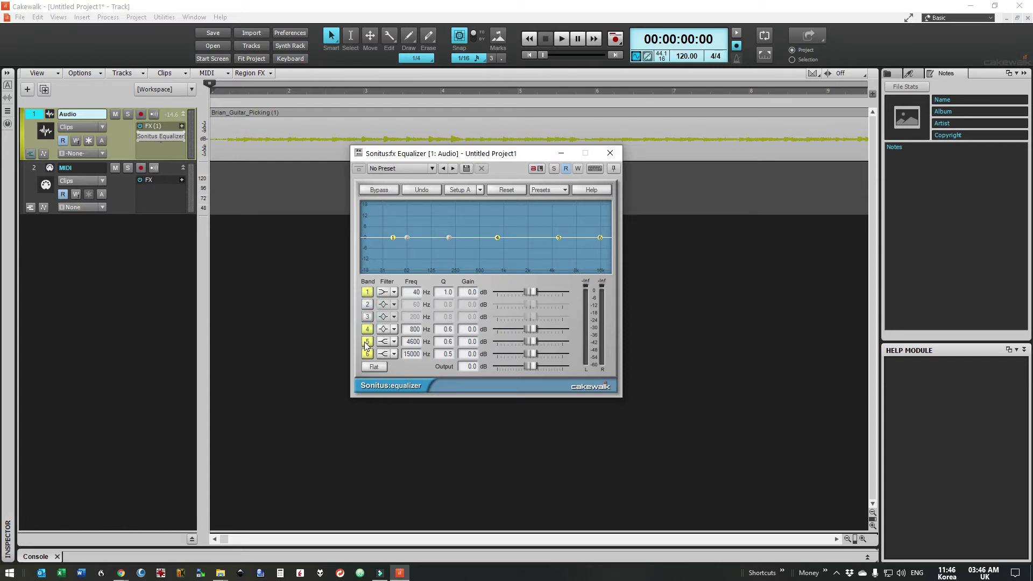
left_click(367, 330)
left_click(367, 354)
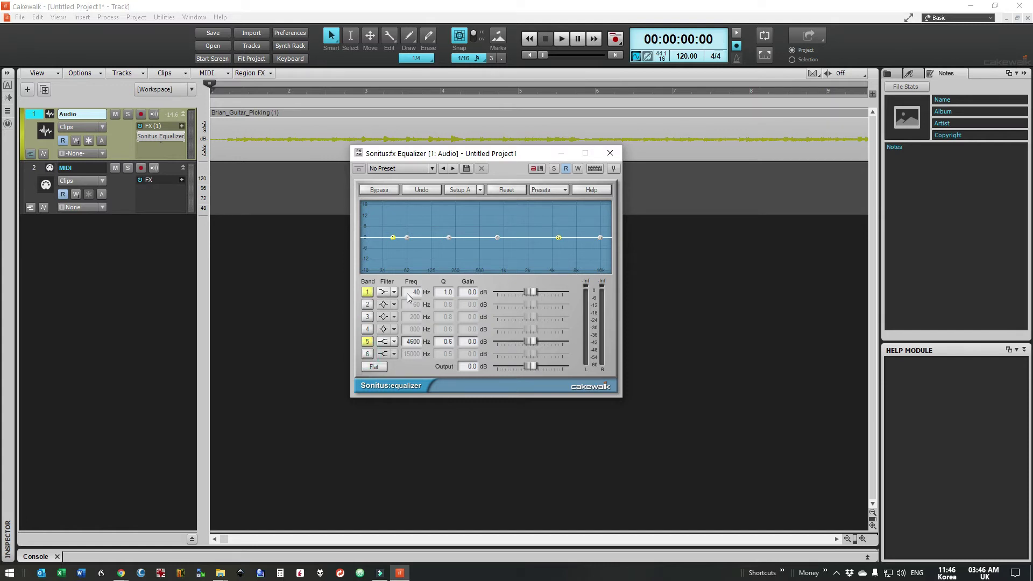
Make EQ band 1 a high-pass filter at 80 Hz
left_click(394, 292)
left_click(415, 352)
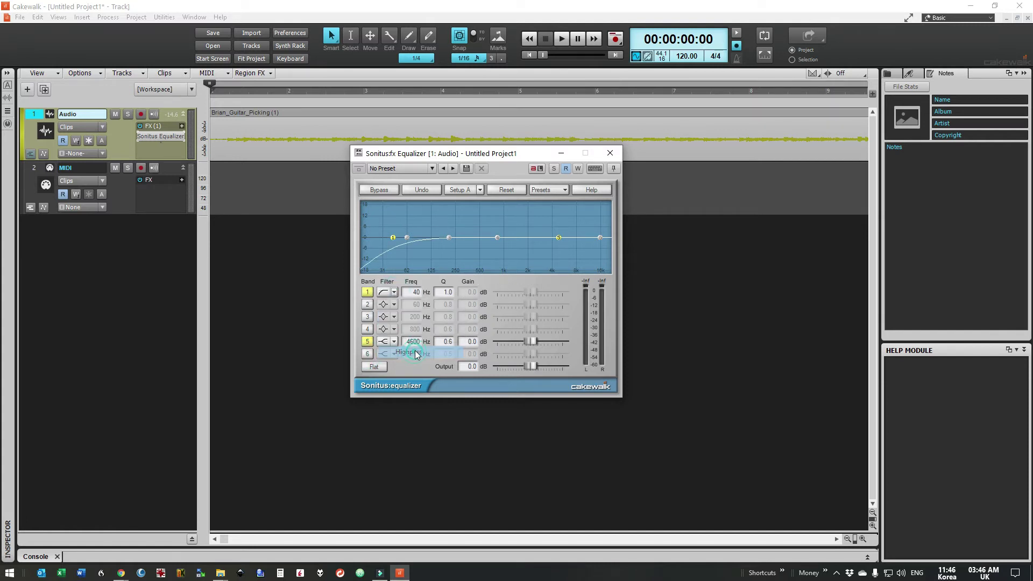
left_click(413, 292)
double_click(414, 291)
type("80")
key("Return")
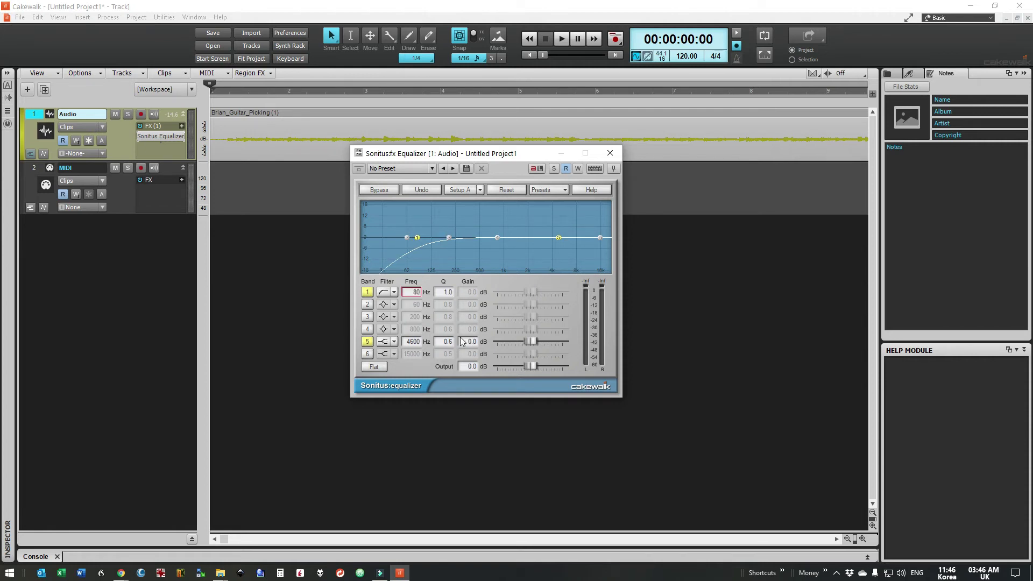
Set EQ band 5 to 2449 Hz with an 11.3 dB boost
double_click(413, 343)
type("2449")
key("Return")
left_click(473, 343)
double_click(473, 343)
type("11.3")
key("Return")
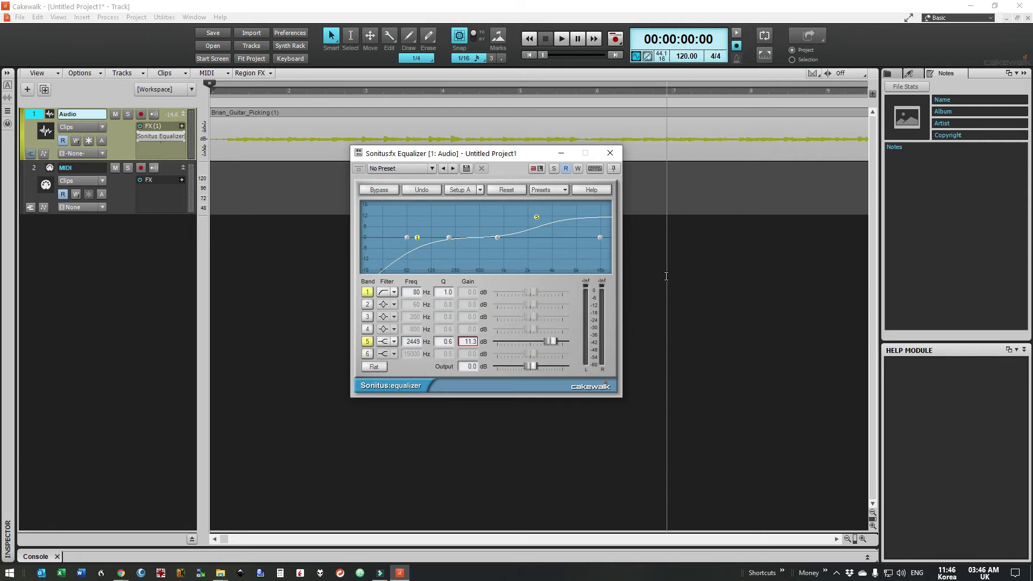
left_click(610, 153)
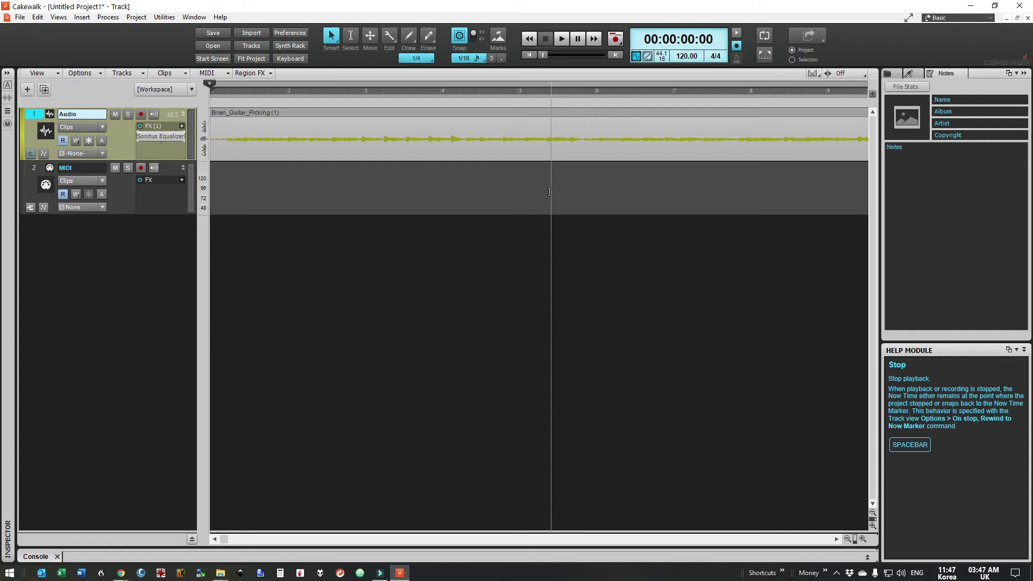
Play and stop the equalized guitar track twice to audition the EQ
left_click(563, 39)
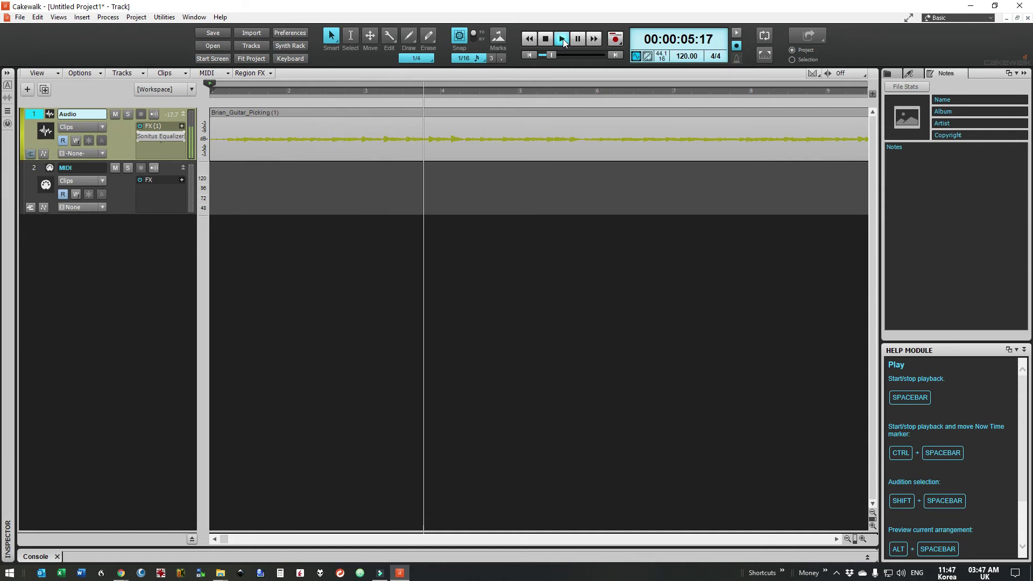
left_click(545, 39)
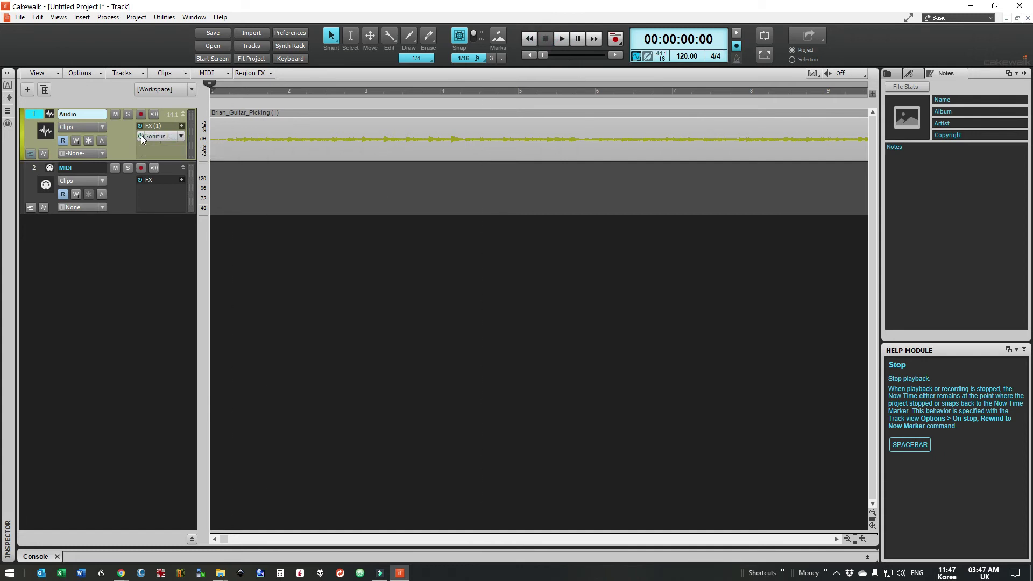
left_click(560, 38)
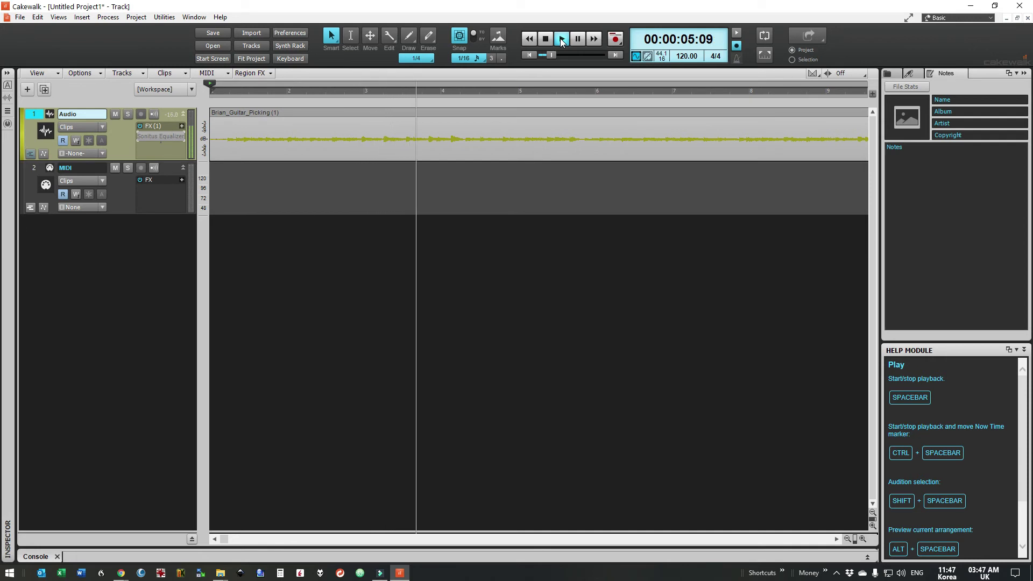
left_click(545, 38)
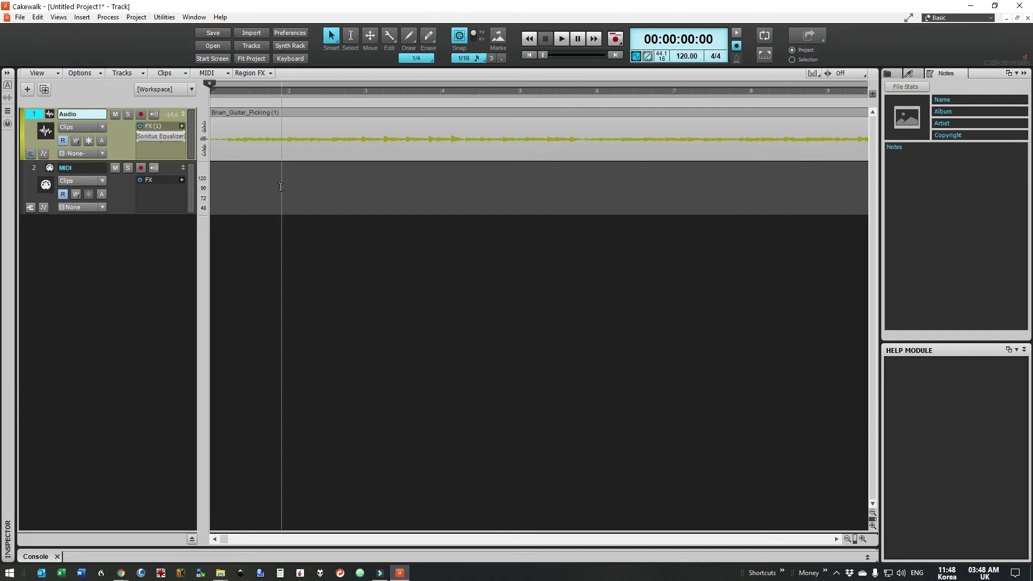
Insert a Sonitus Delay after the equalizer on the Audio track
left_click(182, 126)
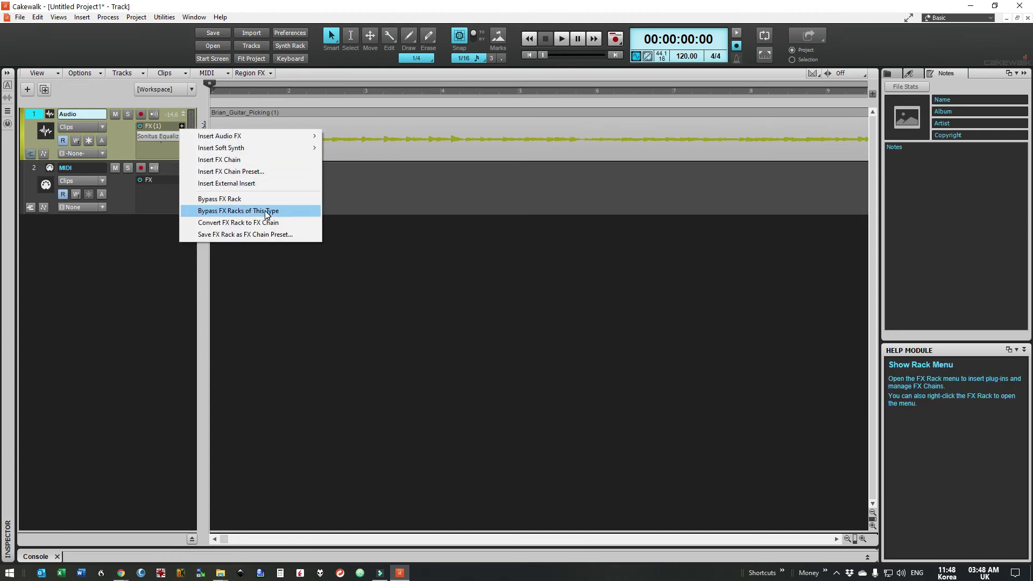
mouse_move(263, 141)
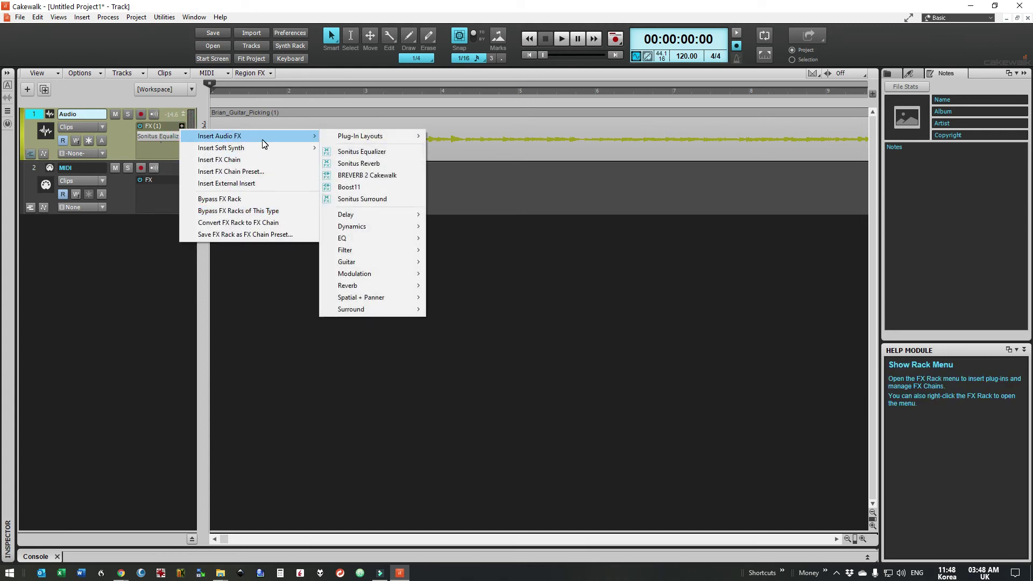
mouse_move(373, 214)
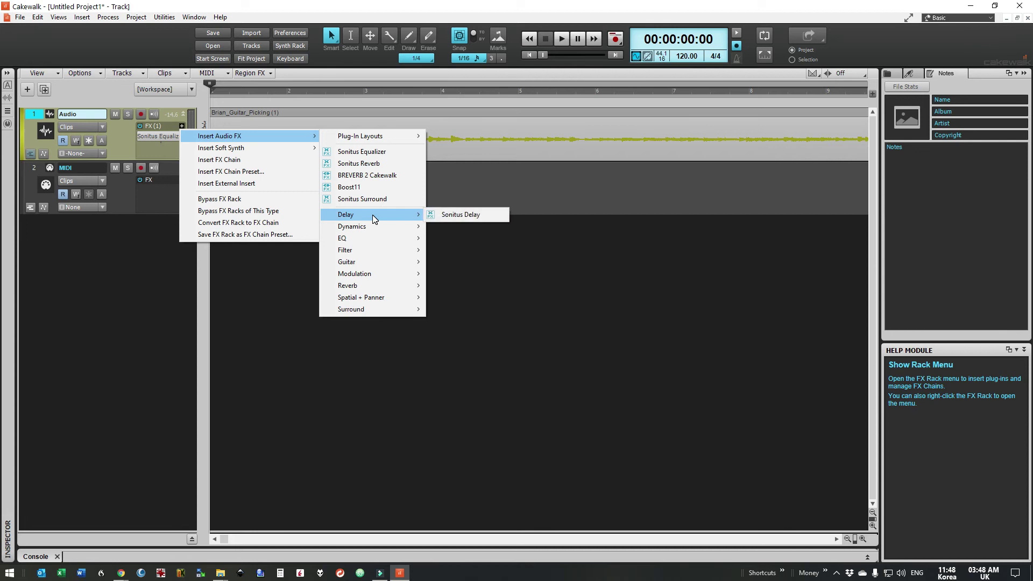
left_click(472, 214)
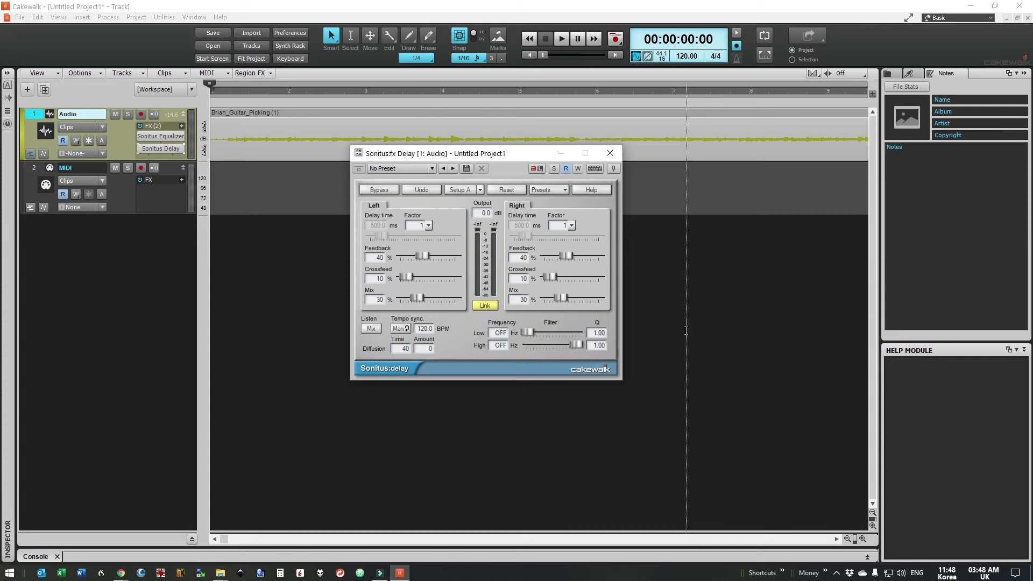
Load the Short Rhythmic Delay 1 preset and lower the delay mix to 25%
left_click(550, 189)
mouse_move(570, 232)
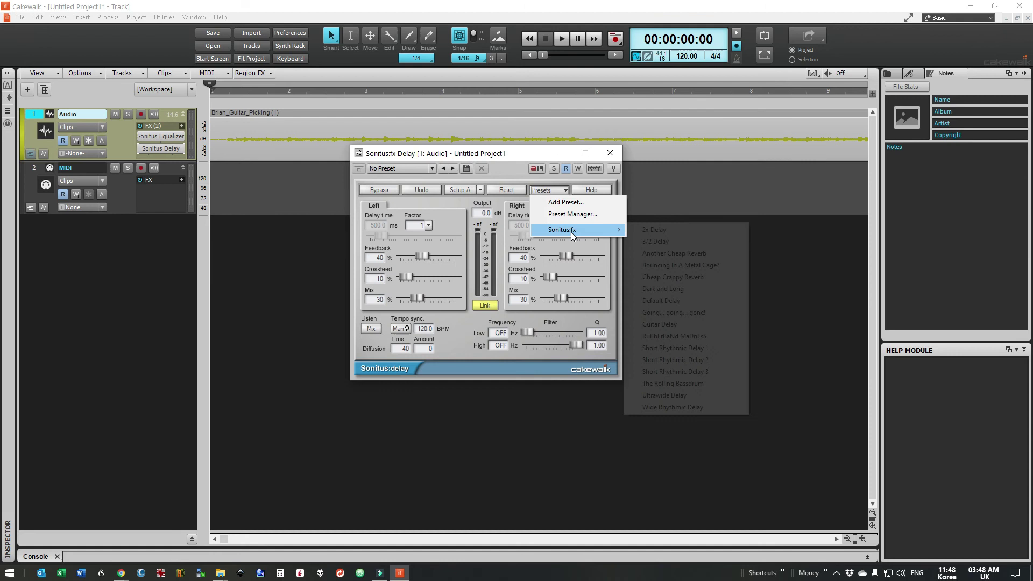
left_click(670, 348)
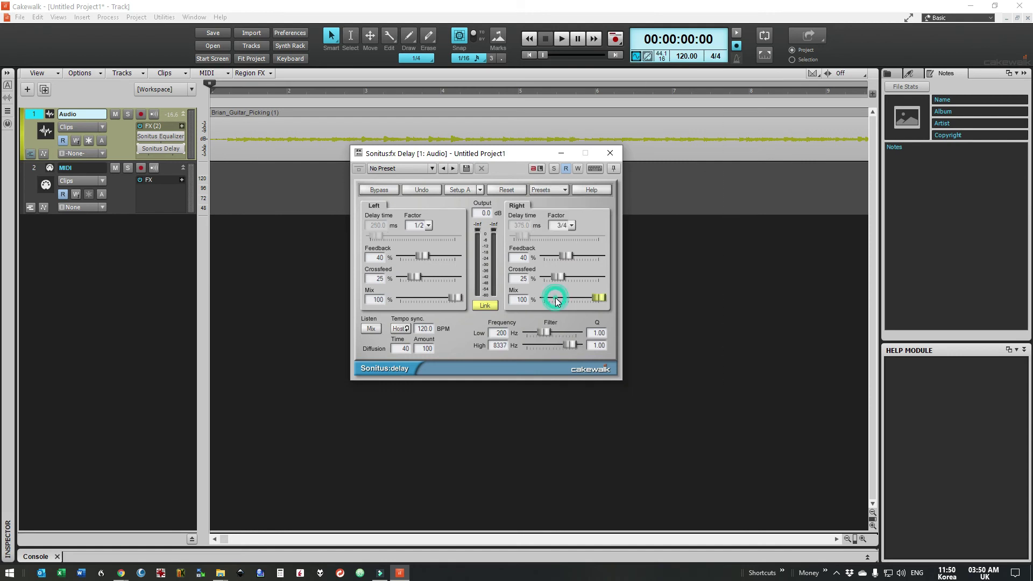
left_click_drag(600, 298, 558, 297)
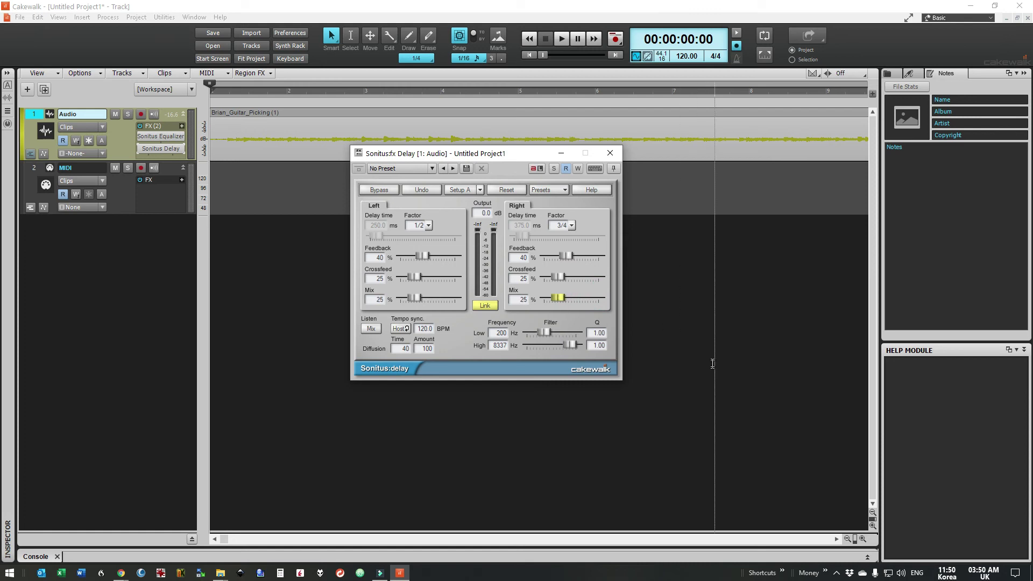
left_click(609, 155)
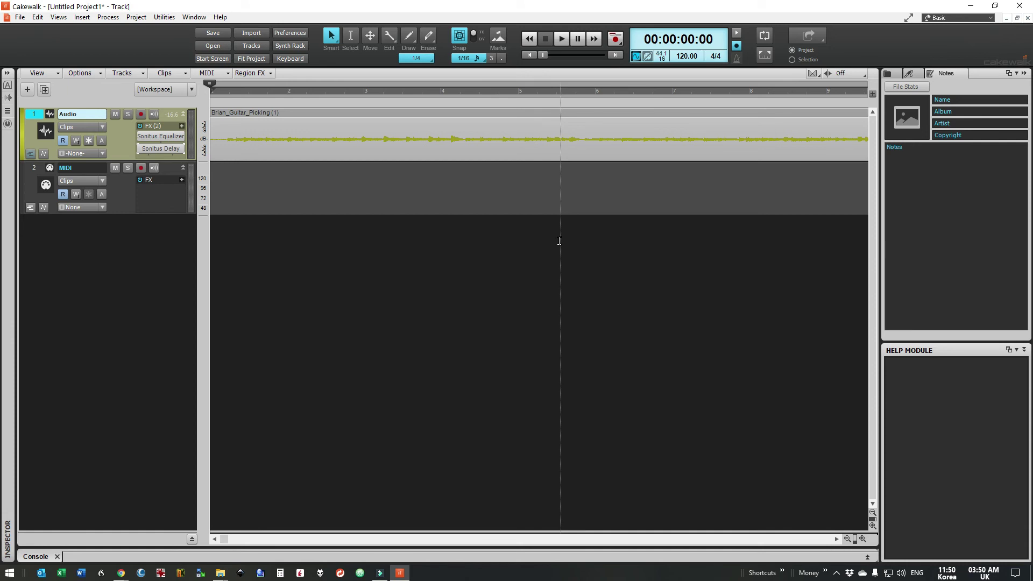
left_click(562, 39)
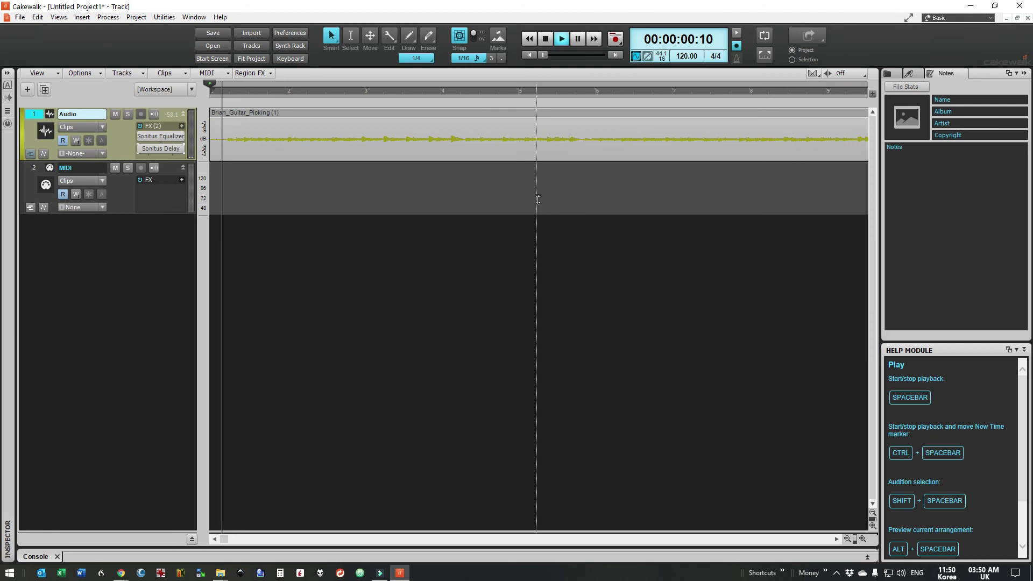
left_click(546, 40)
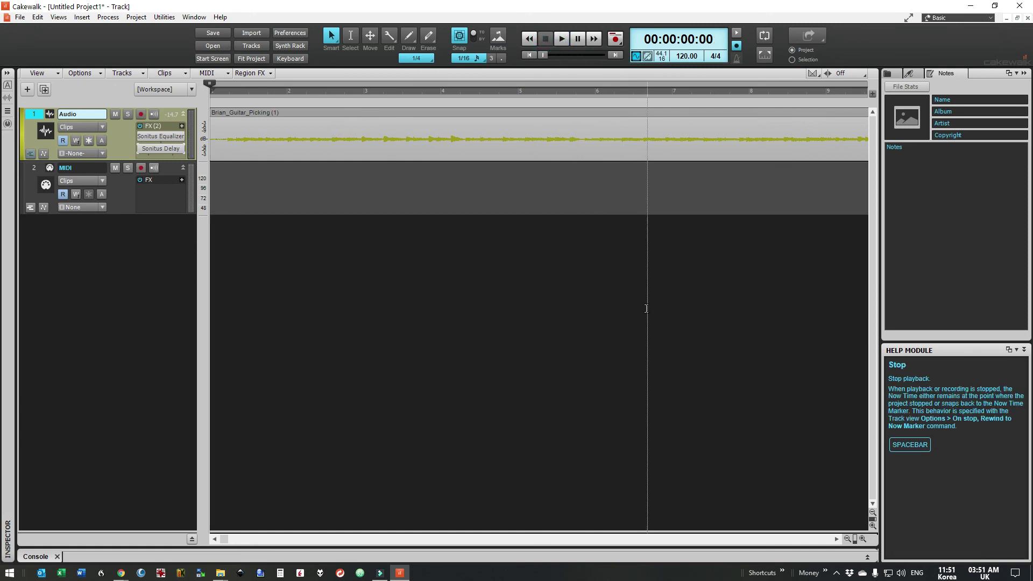